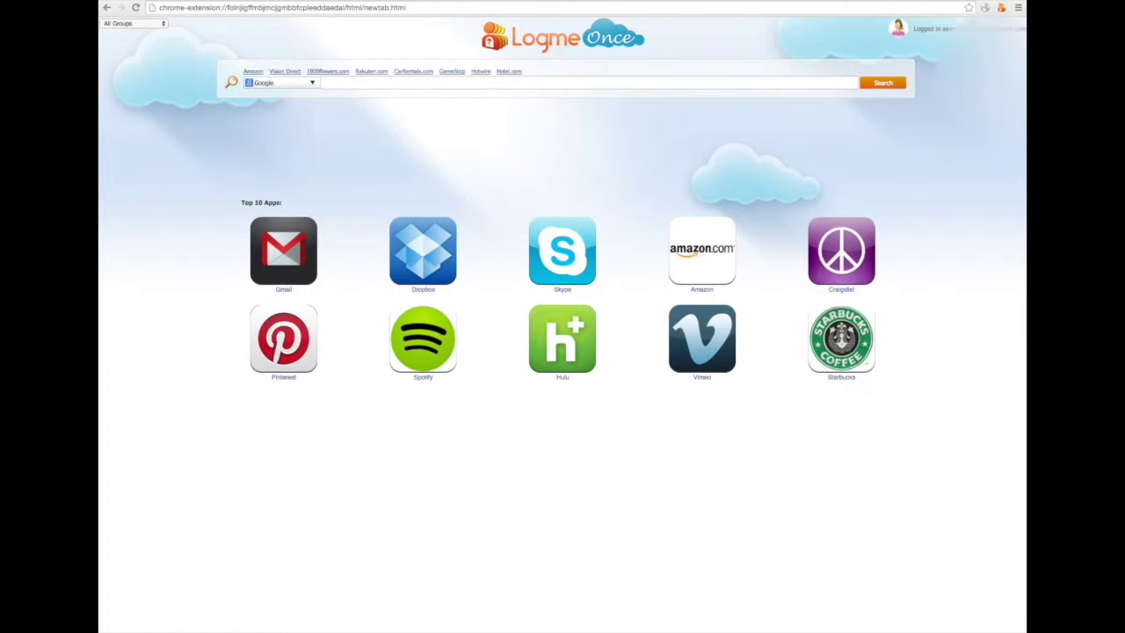
Open the LogmeOnce extension's Password Calculator and generate several new random 15-character passwords.
click(1000, 9)
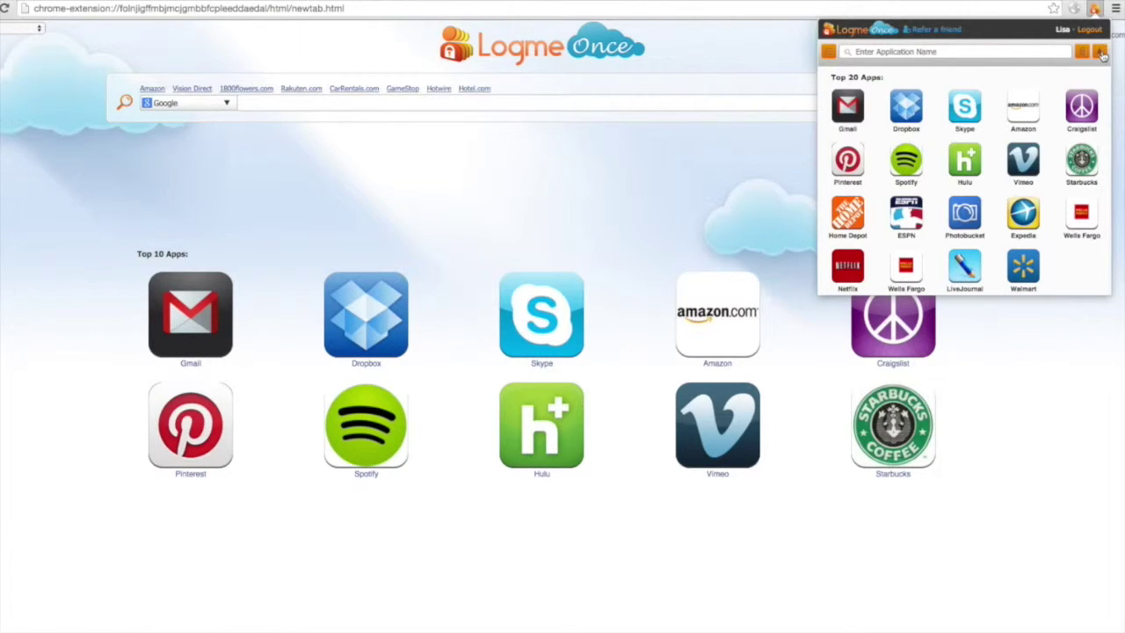
click(1081, 53)
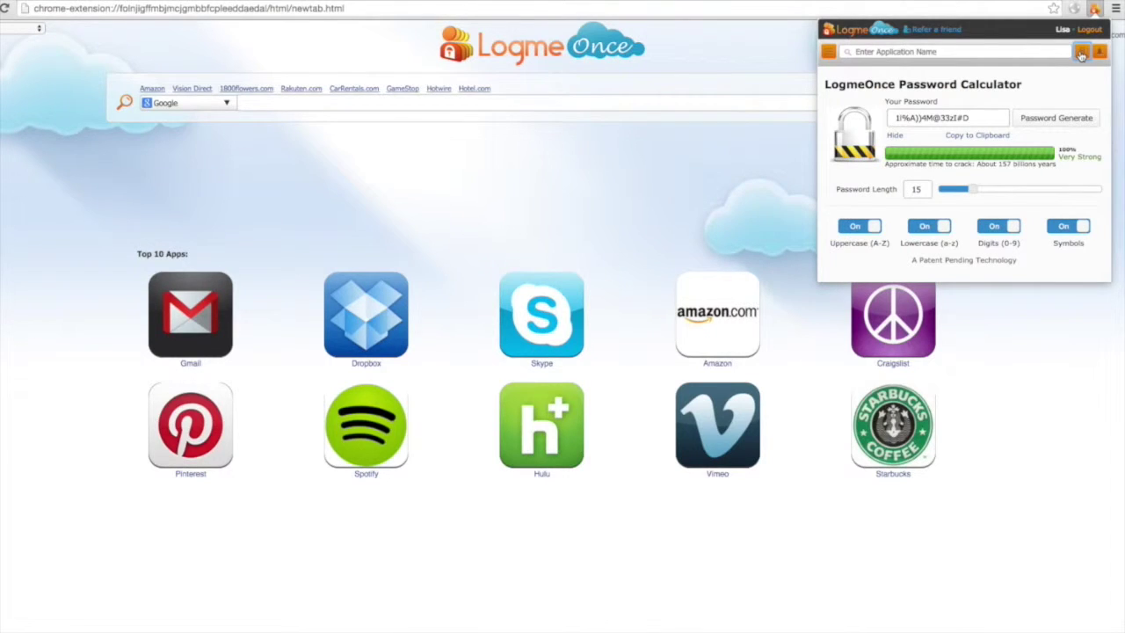
click(1042, 121)
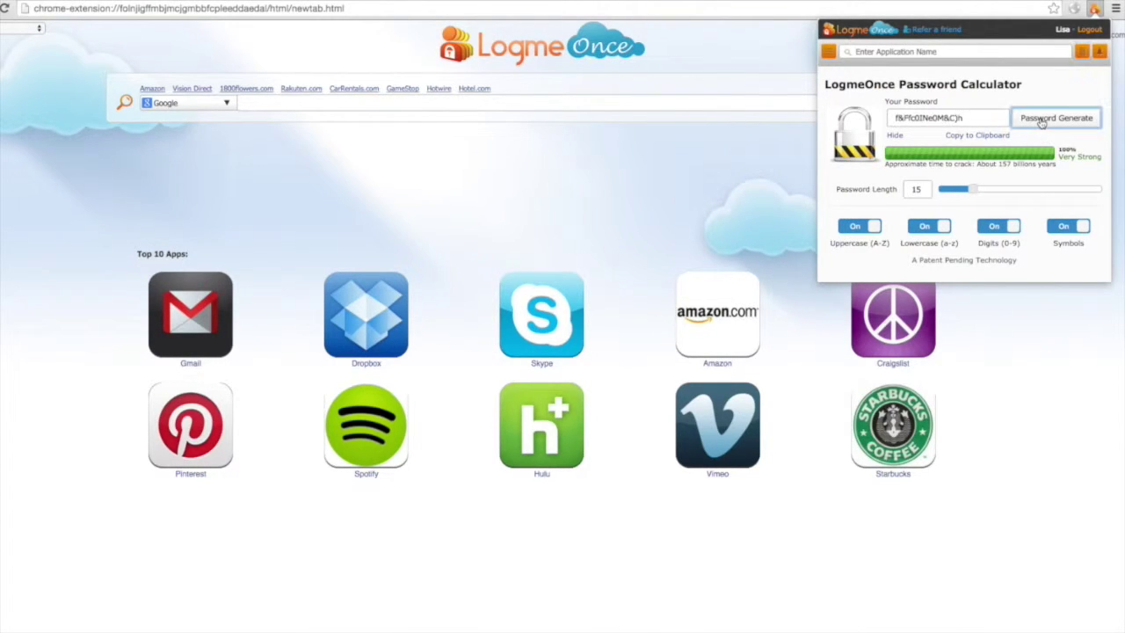
click(1042, 121)
click(1042, 120)
Open My Cloud Dashboard and check the extension's list of recently used applications.
click(827, 53)
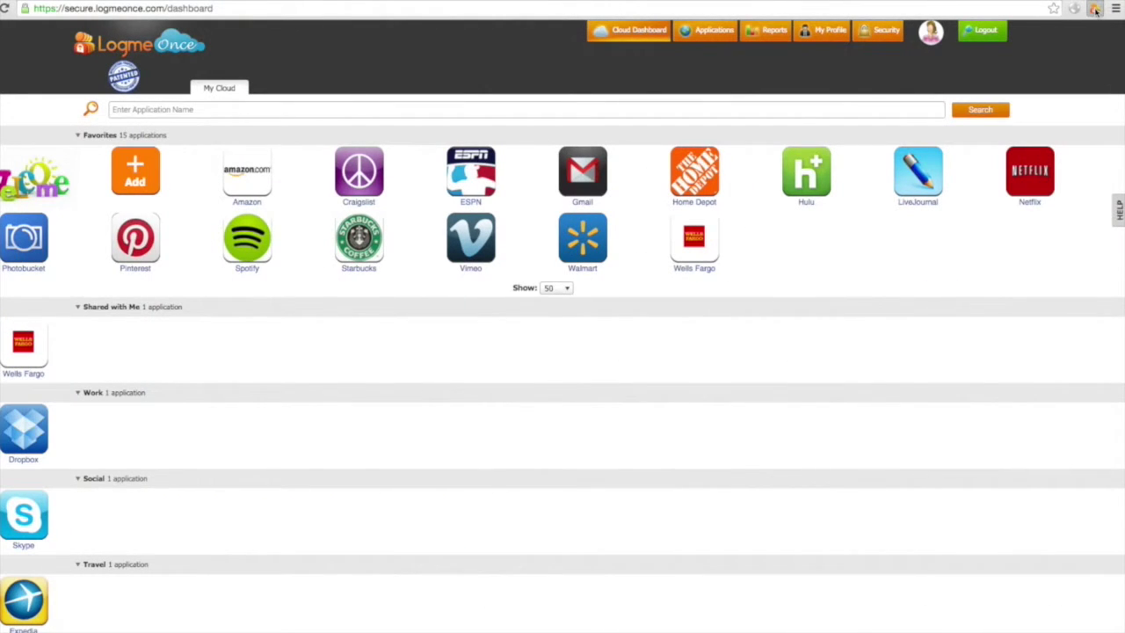
click(1094, 8)
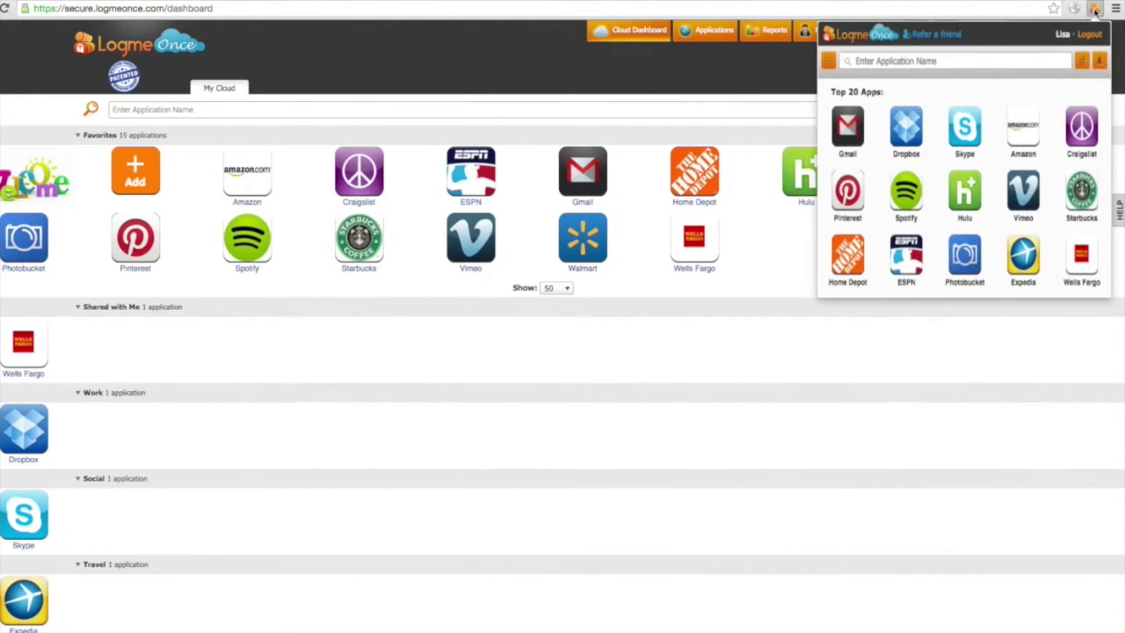
click(830, 63)
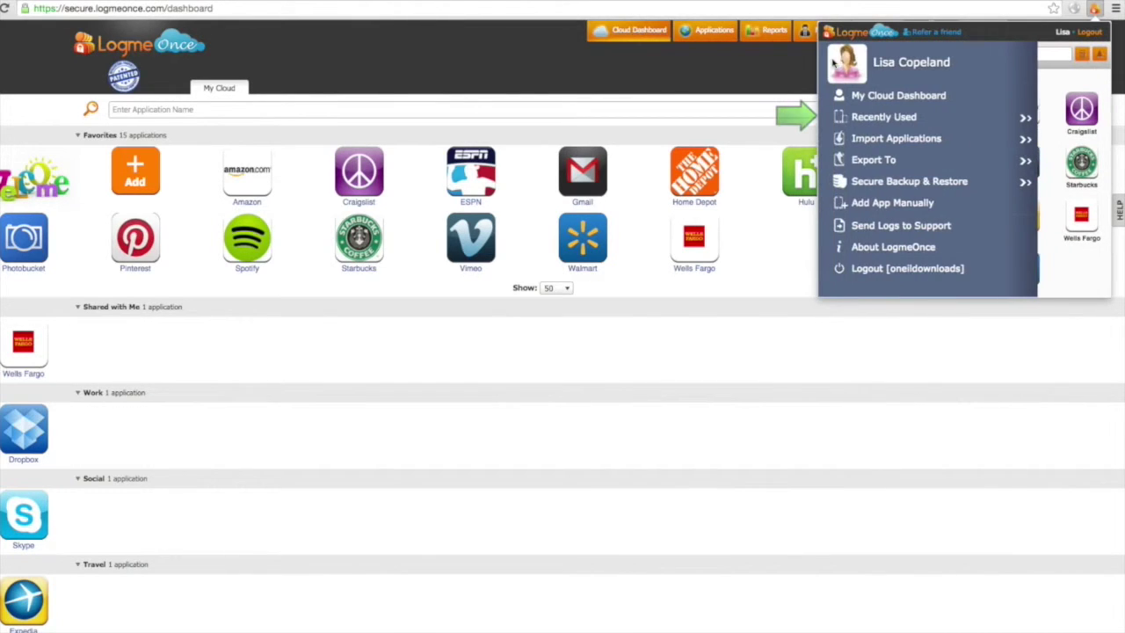
click(875, 117)
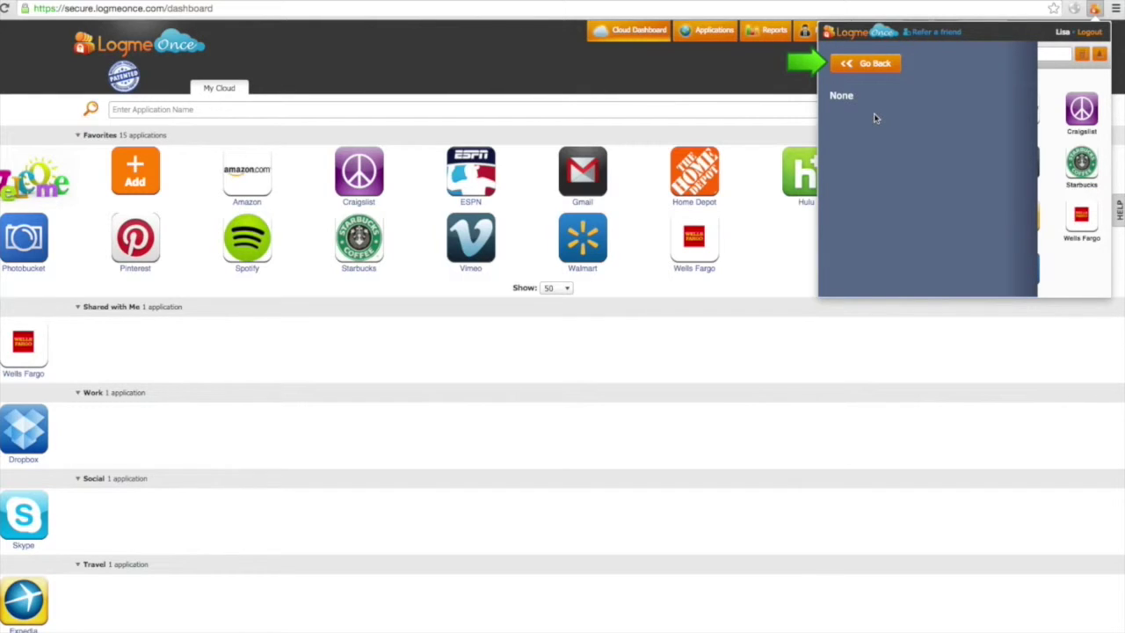
click(866, 63)
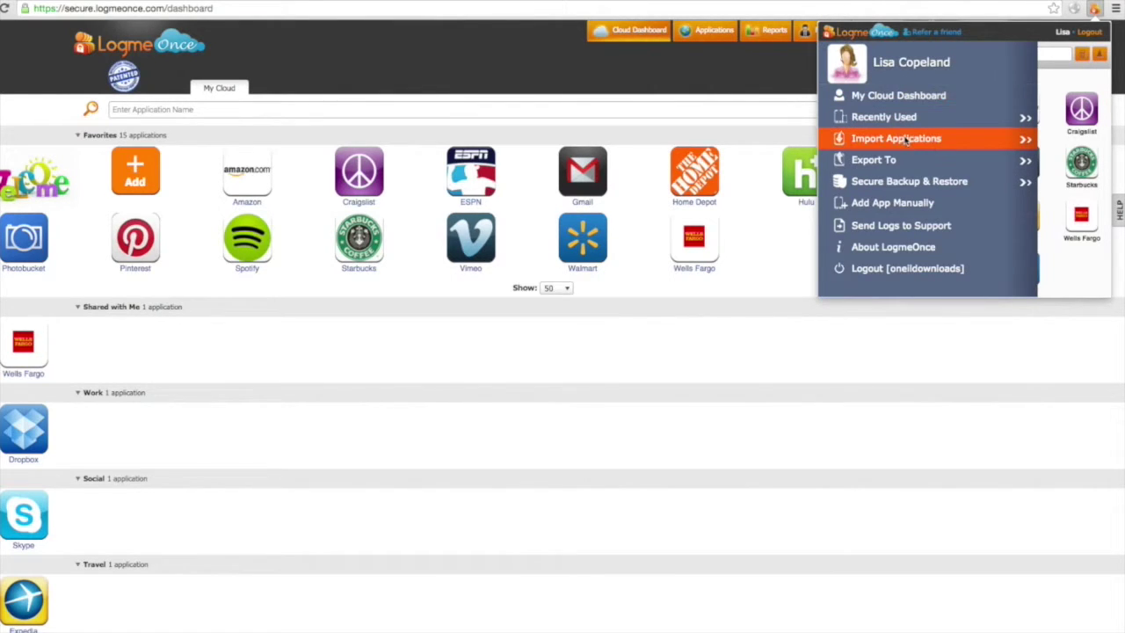
Import all applications found in the Chrome Password Manager into LogmeOnce and close the import summary.
click(903, 141)
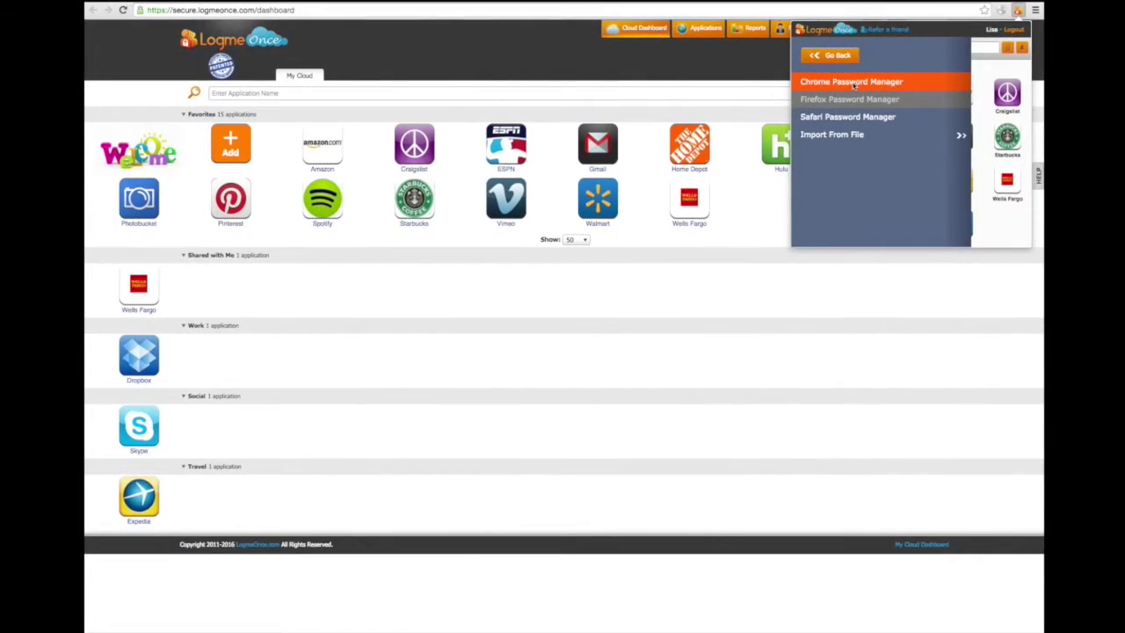
click(853, 81)
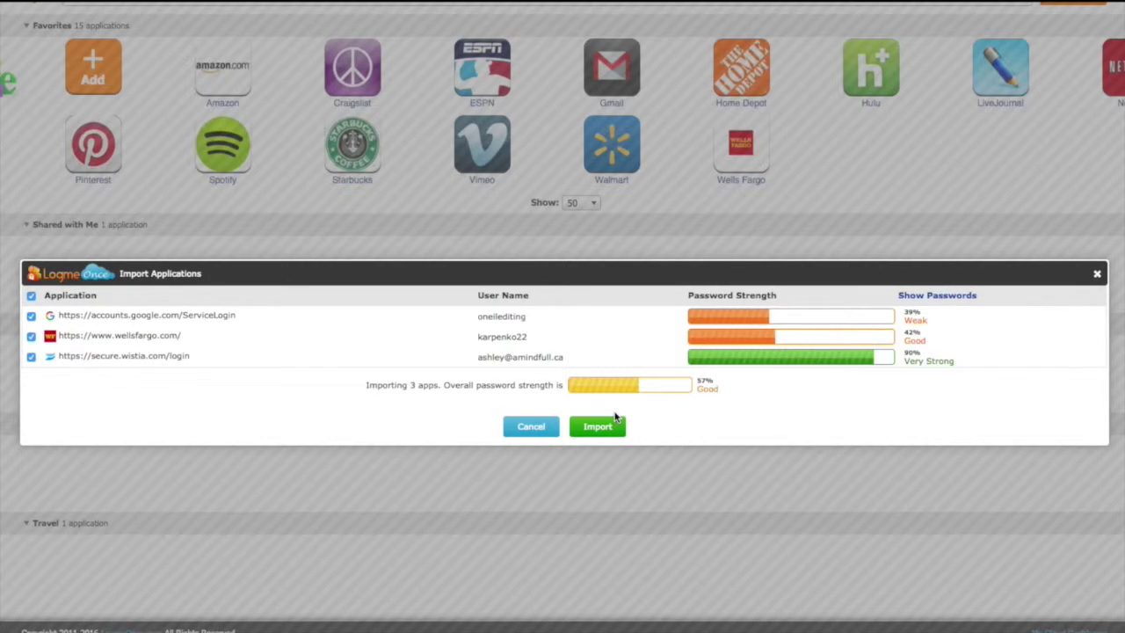
click(613, 420)
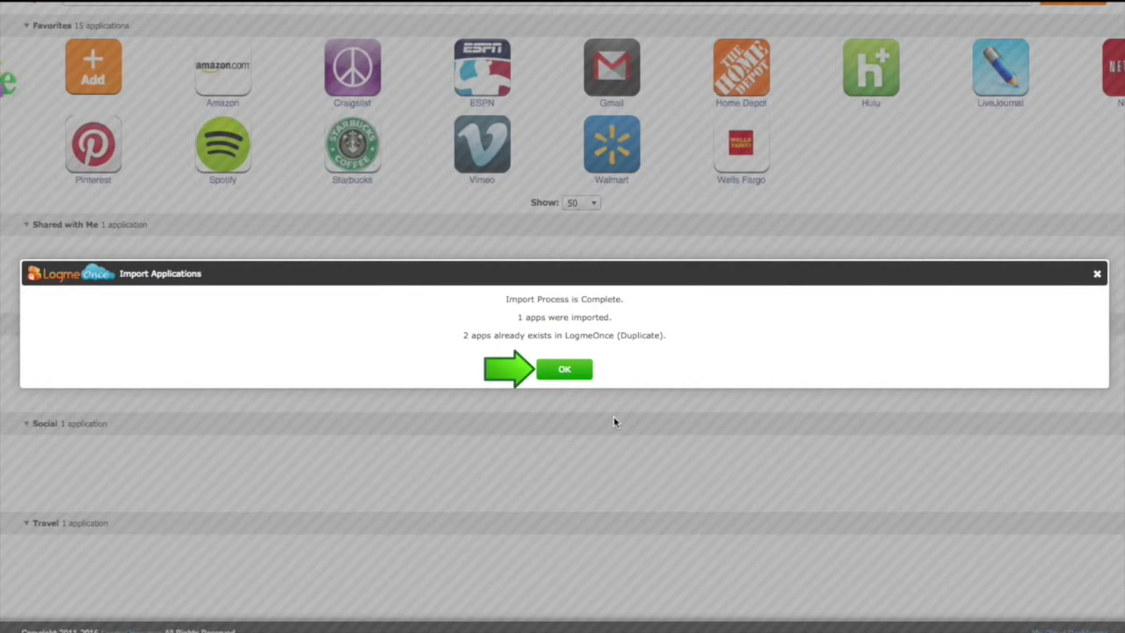
click(576, 378)
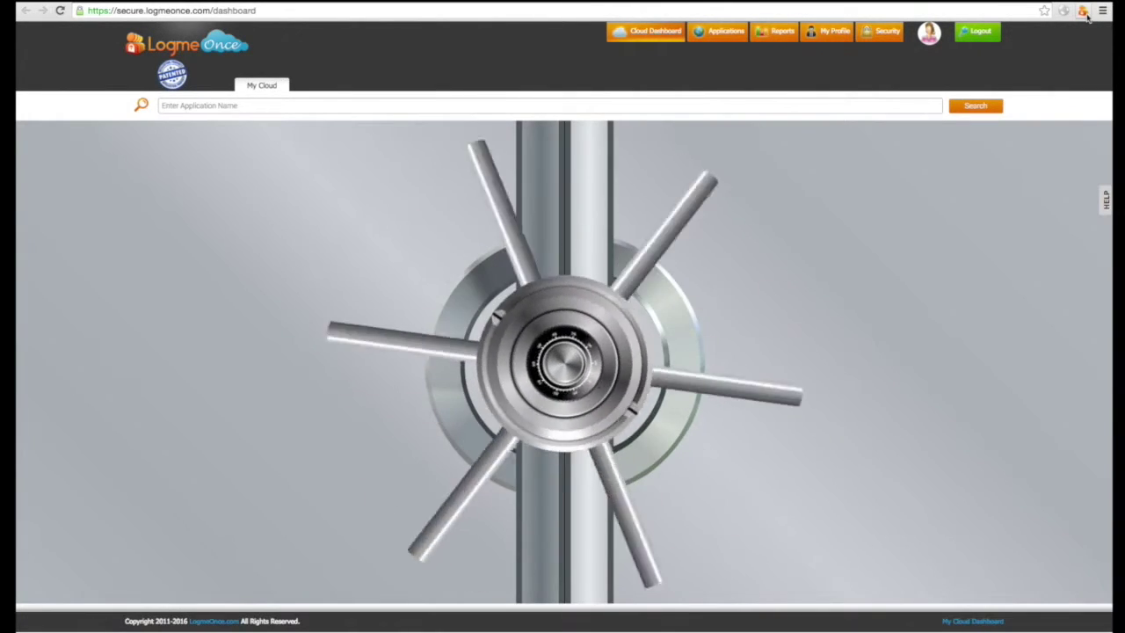
View the extension's application export formats and return to its main menu.
click(1084, 12)
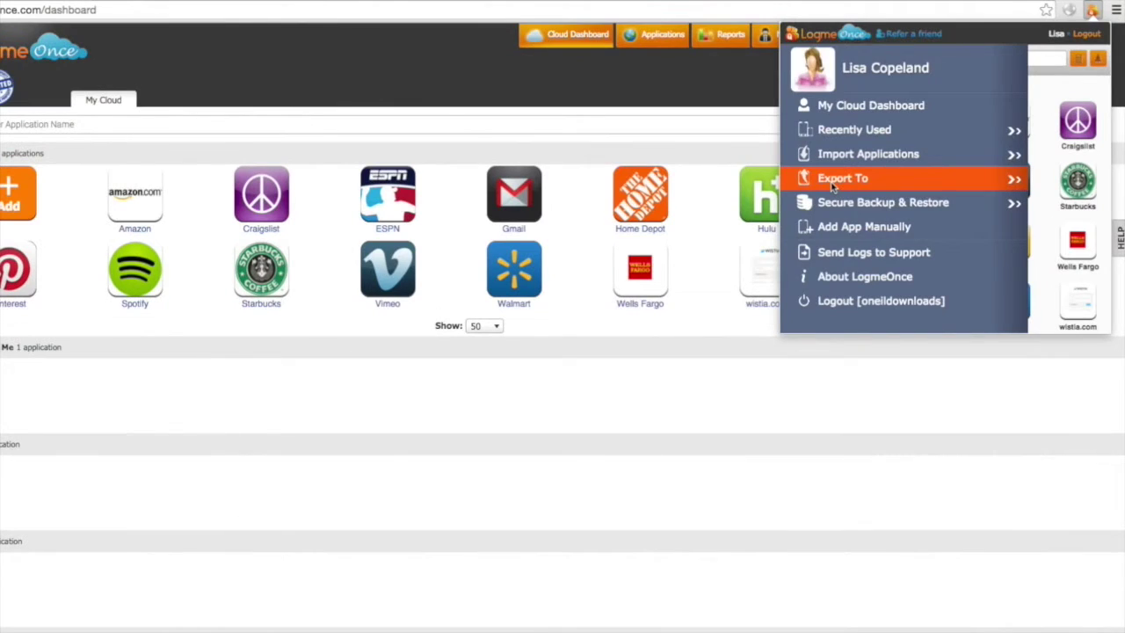
click(832, 181)
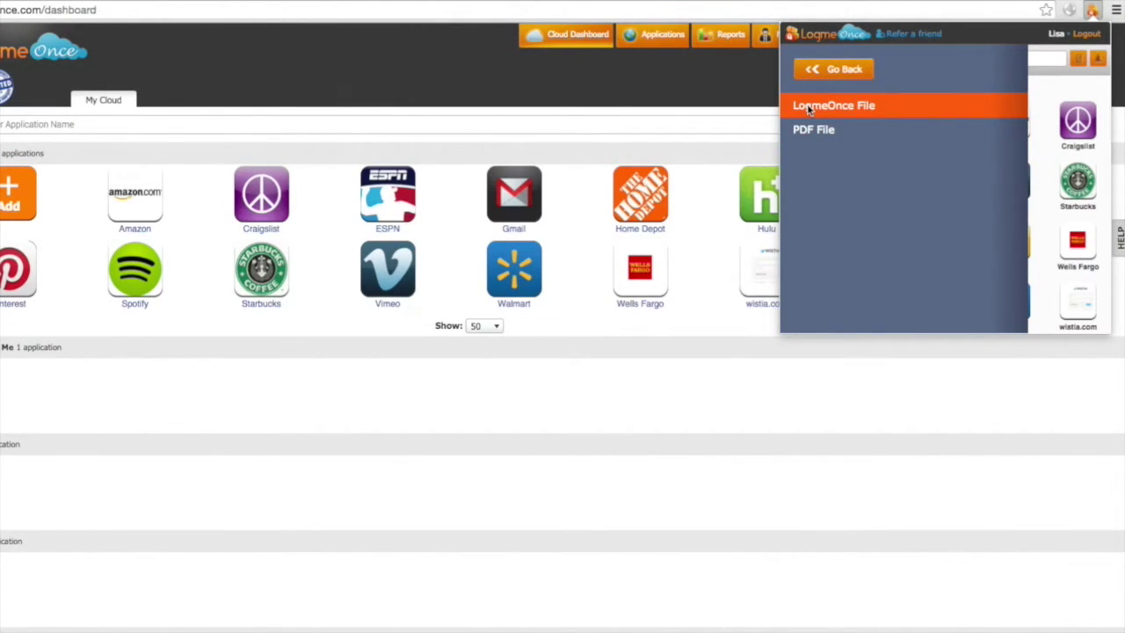
click(809, 76)
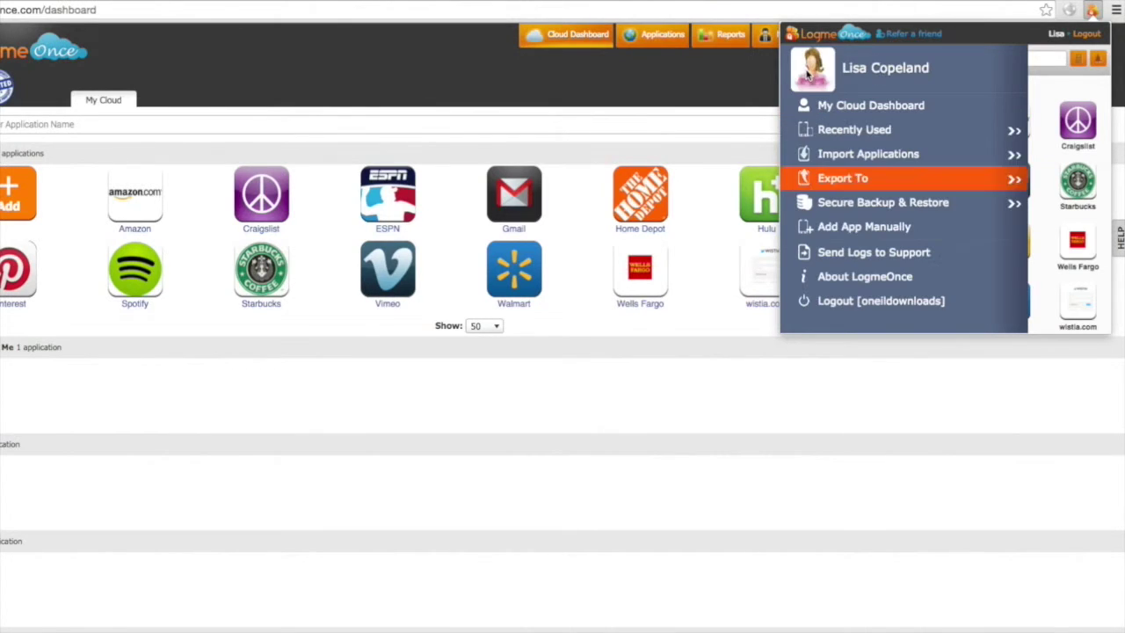
Generate another 15-character password in the extension's Password Calculator.
click(881, 228)
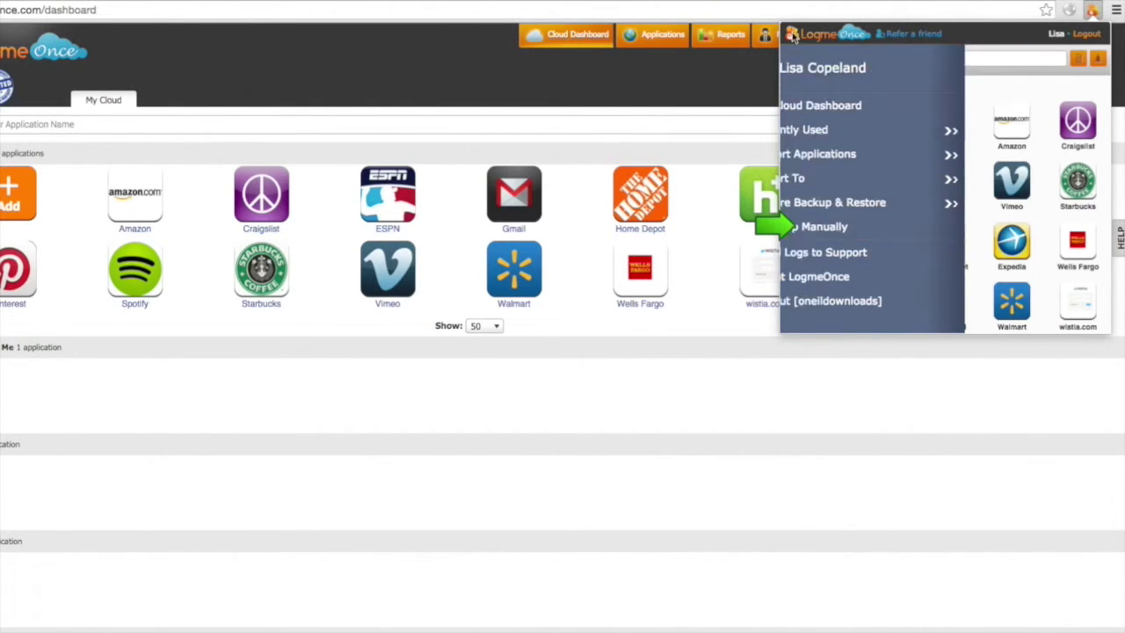
click(1081, 59)
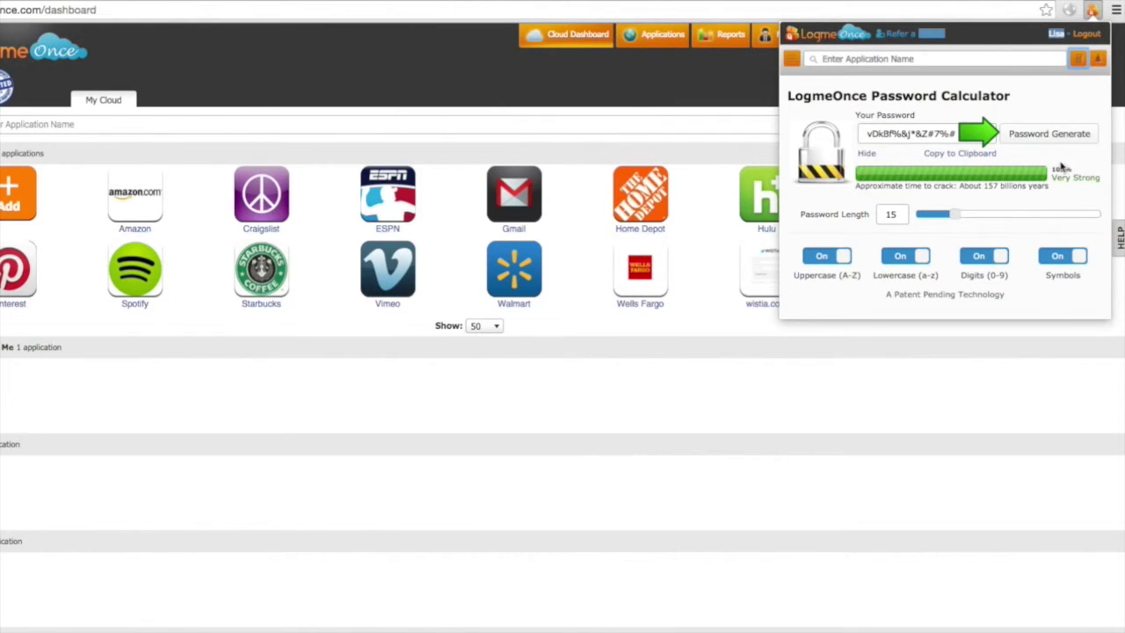
click(1059, 141)
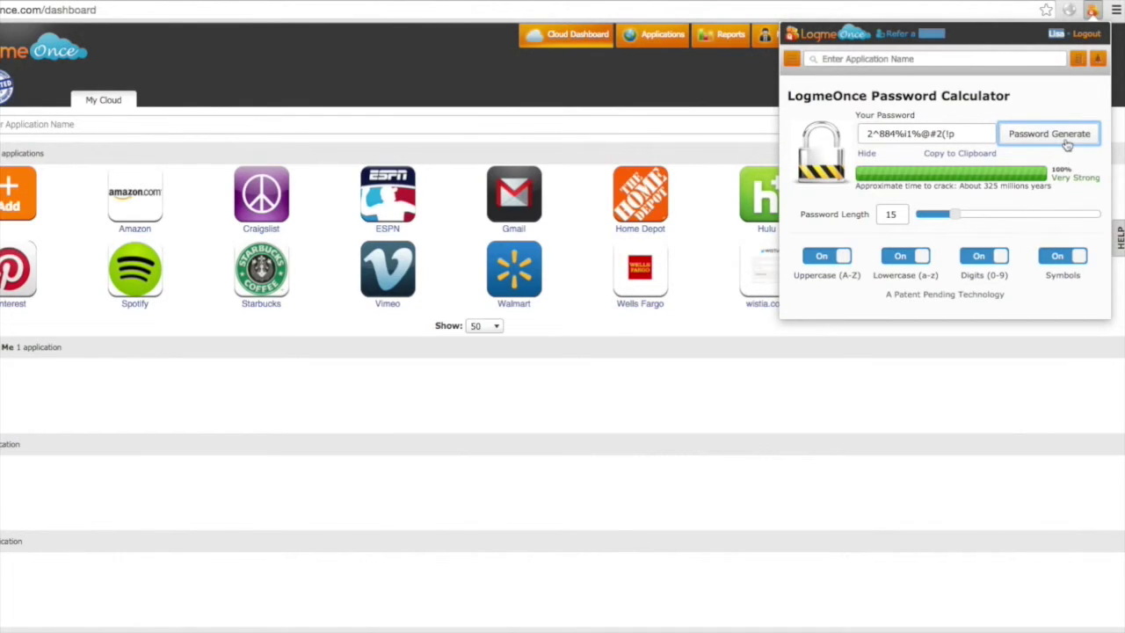
Send the logs to support with the description "Send a log to the support team here.".
click(791, 60)
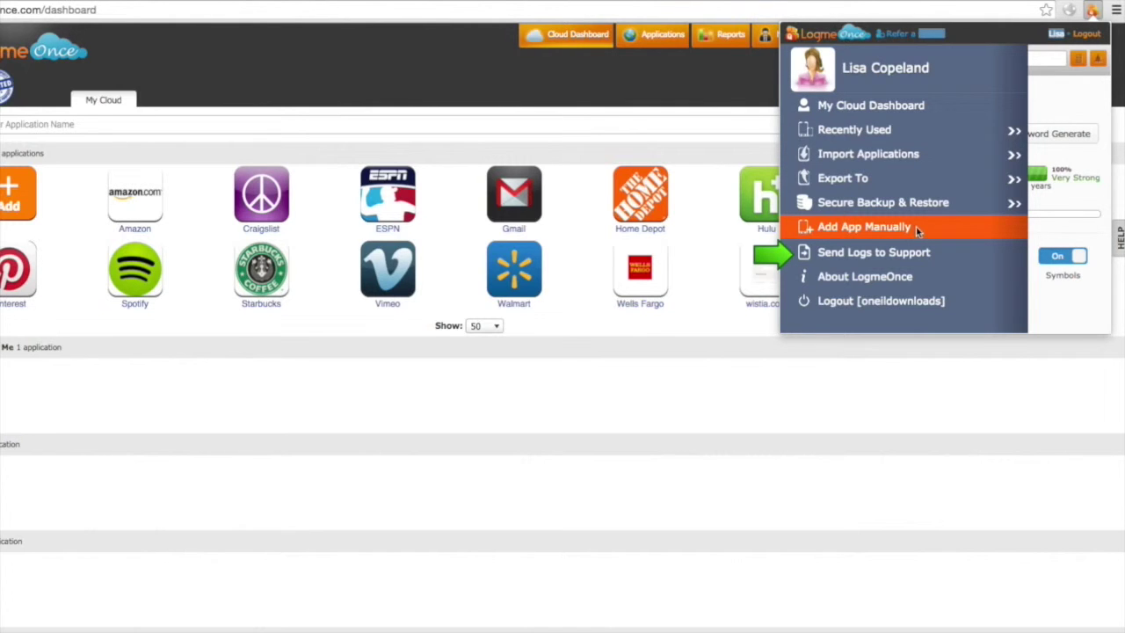
click(923, 252)
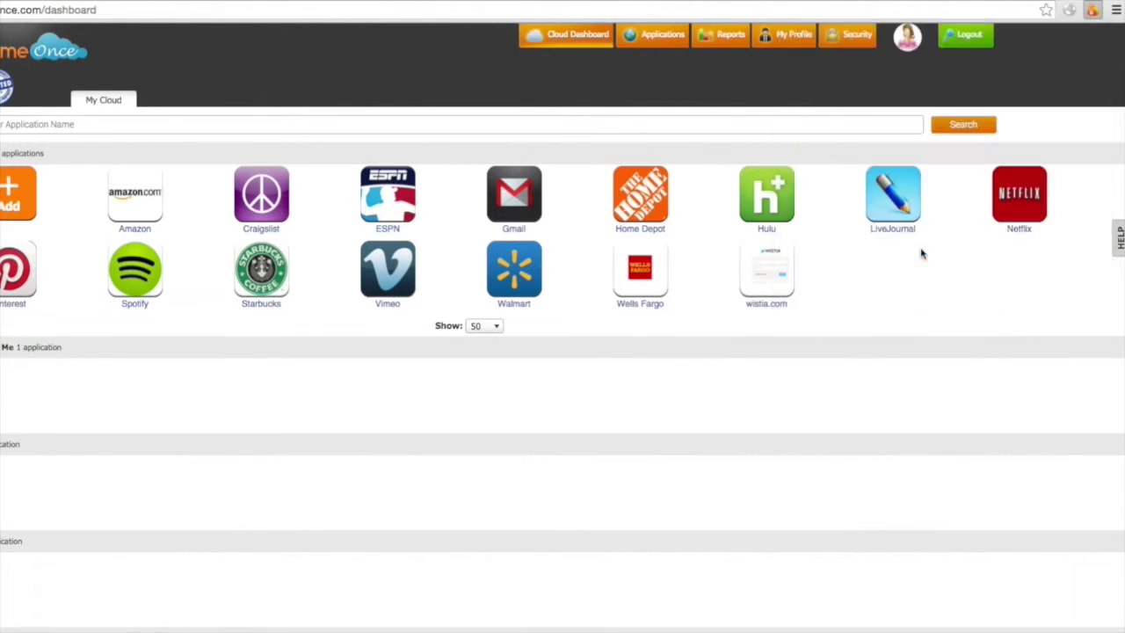
text(Send a log to the )
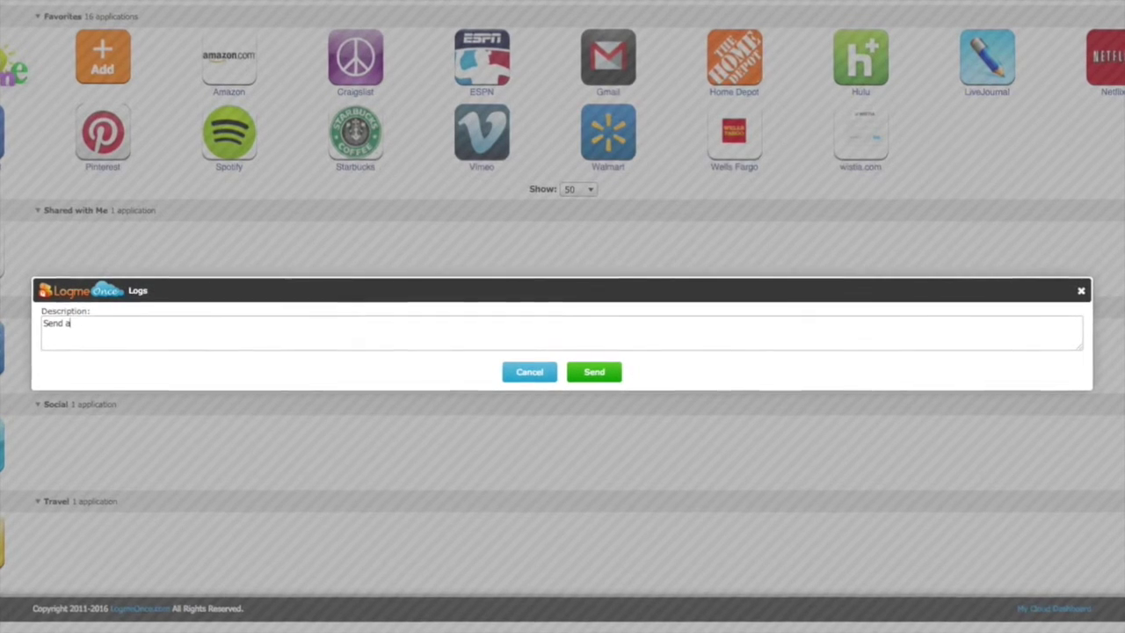
text(support team )
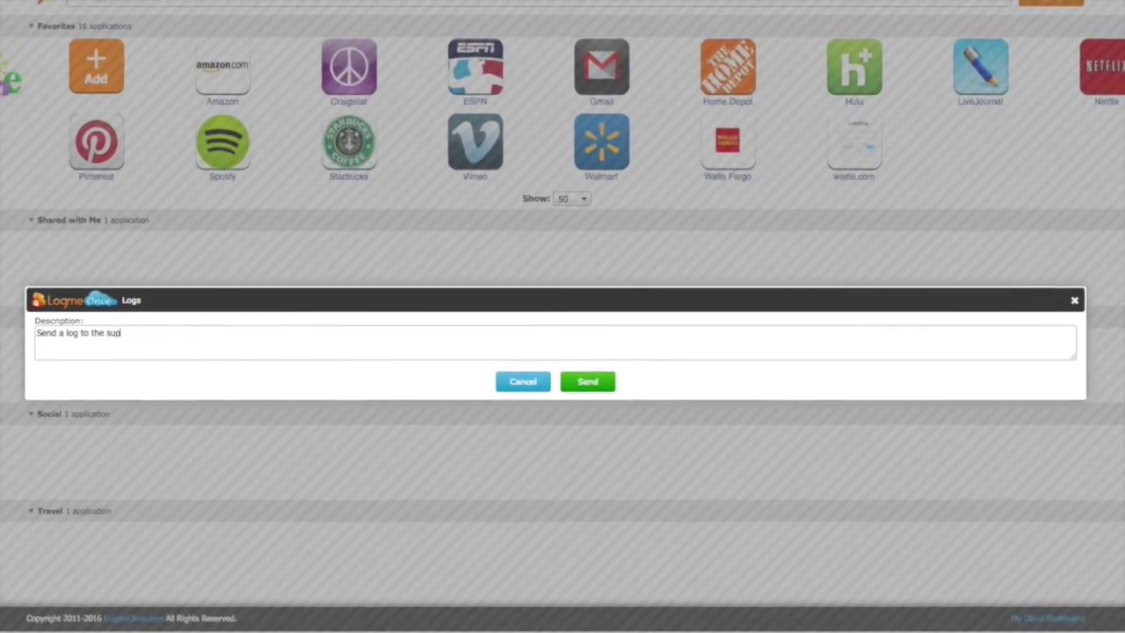
text(here.)
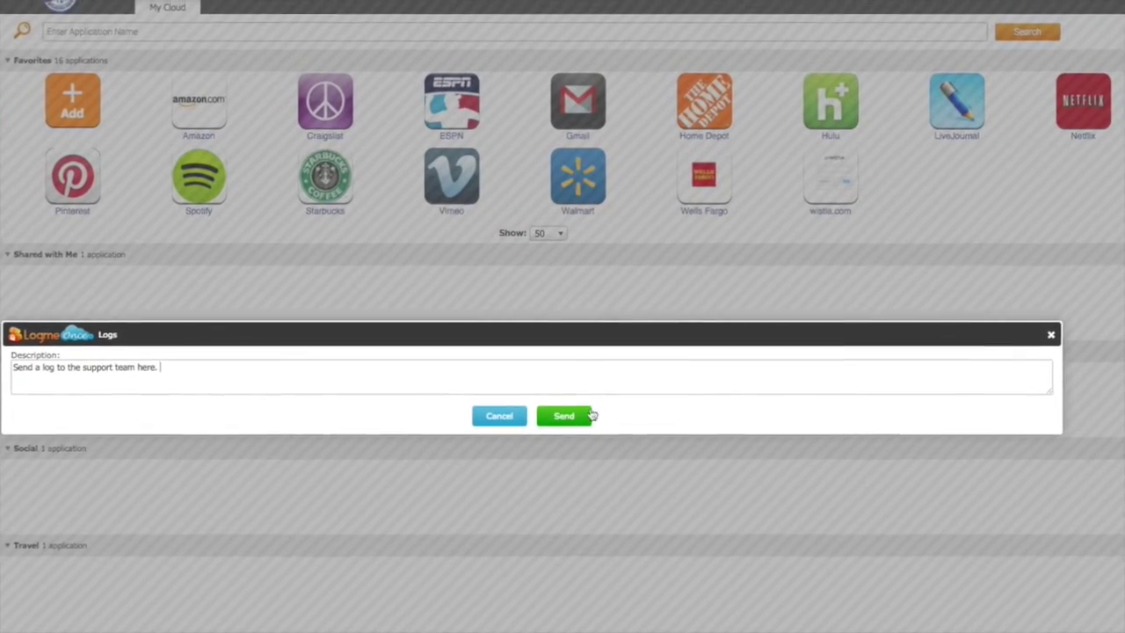
click(587, 412)
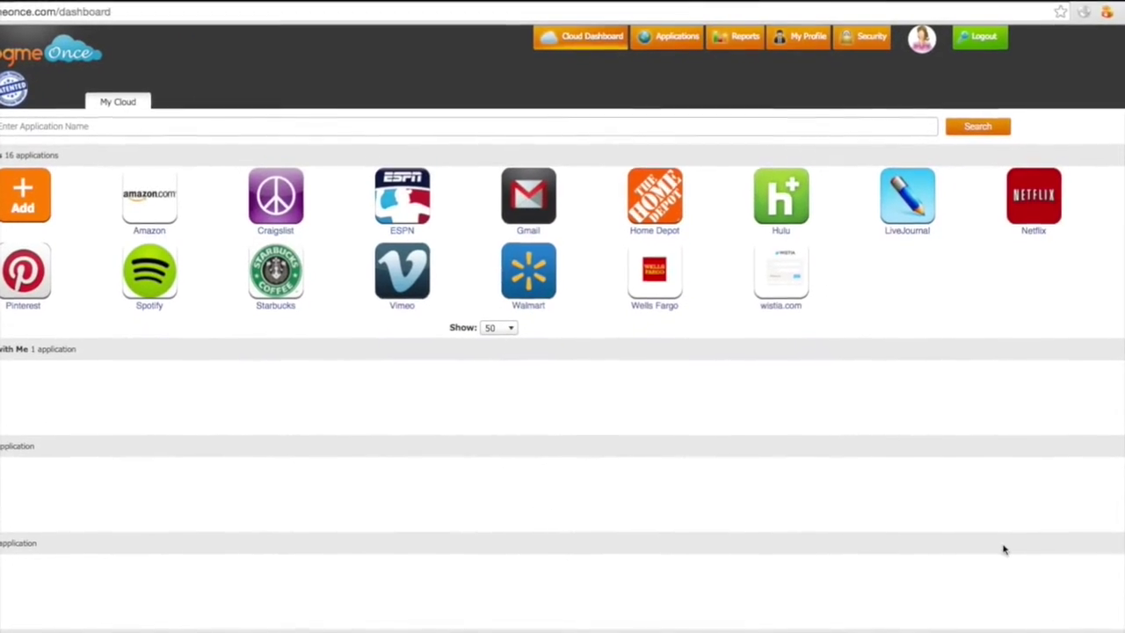
View the About LogmeOnce version and update information, then close it.
click(1098, 21)
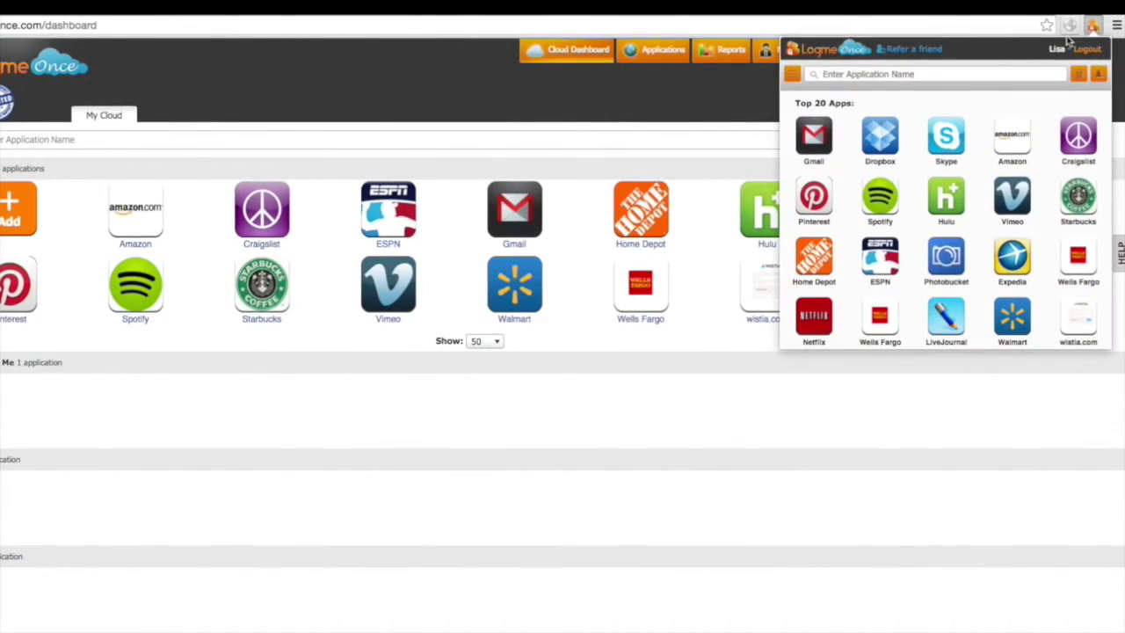
click(792, 74)
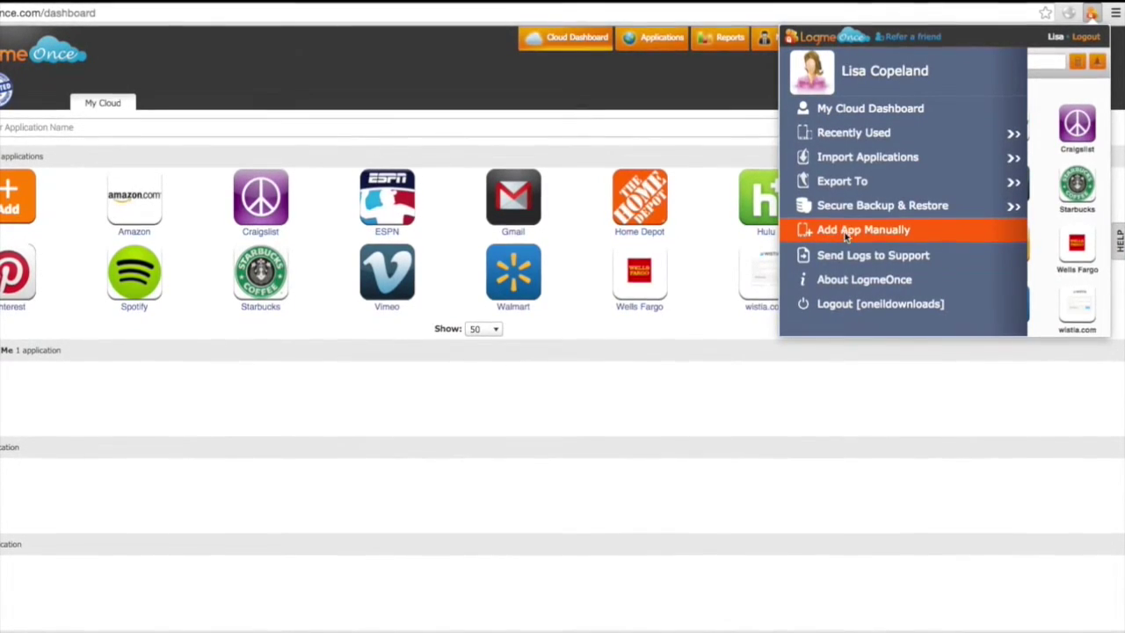
click(871, 281)
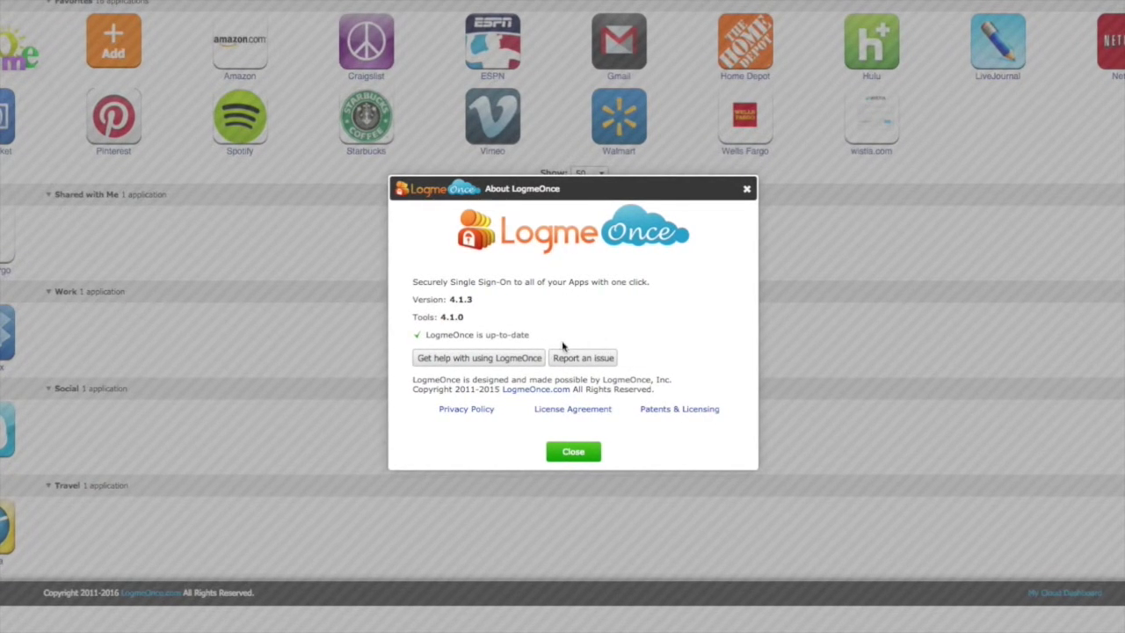
click(579, 450)
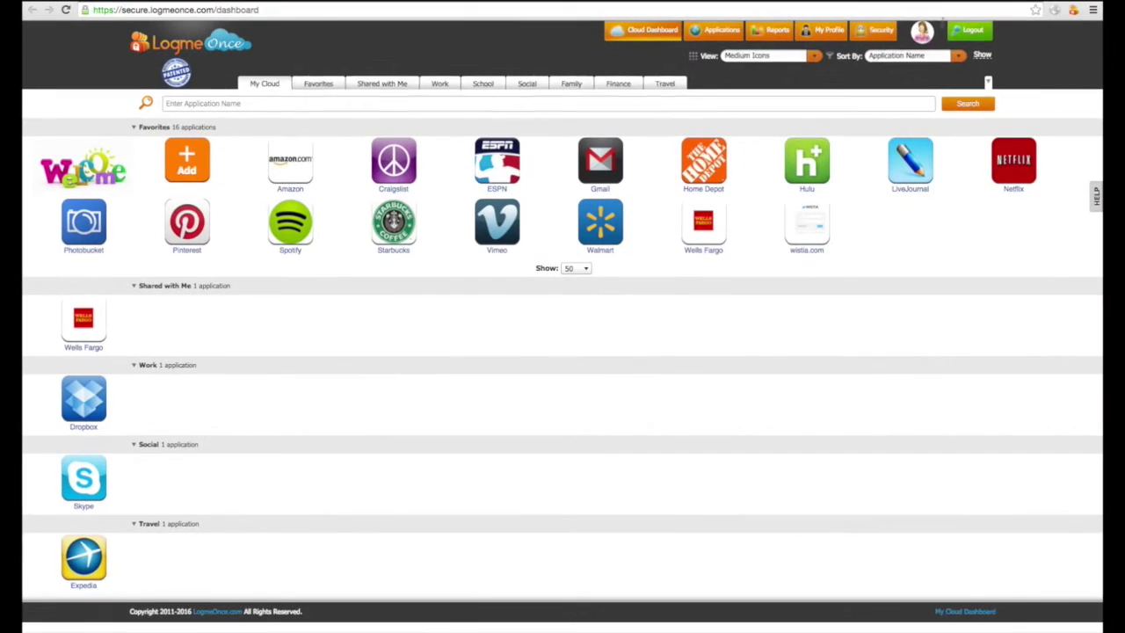
Open the extension's main menu to reach the account logout option.
click(1073, 10)
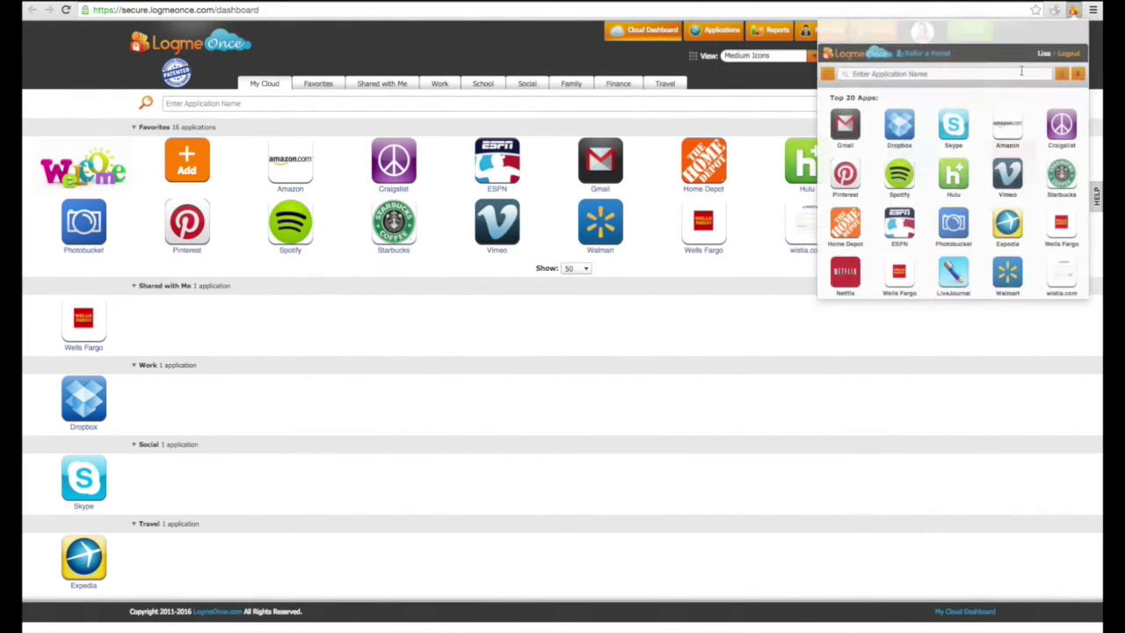
click(827, 50)
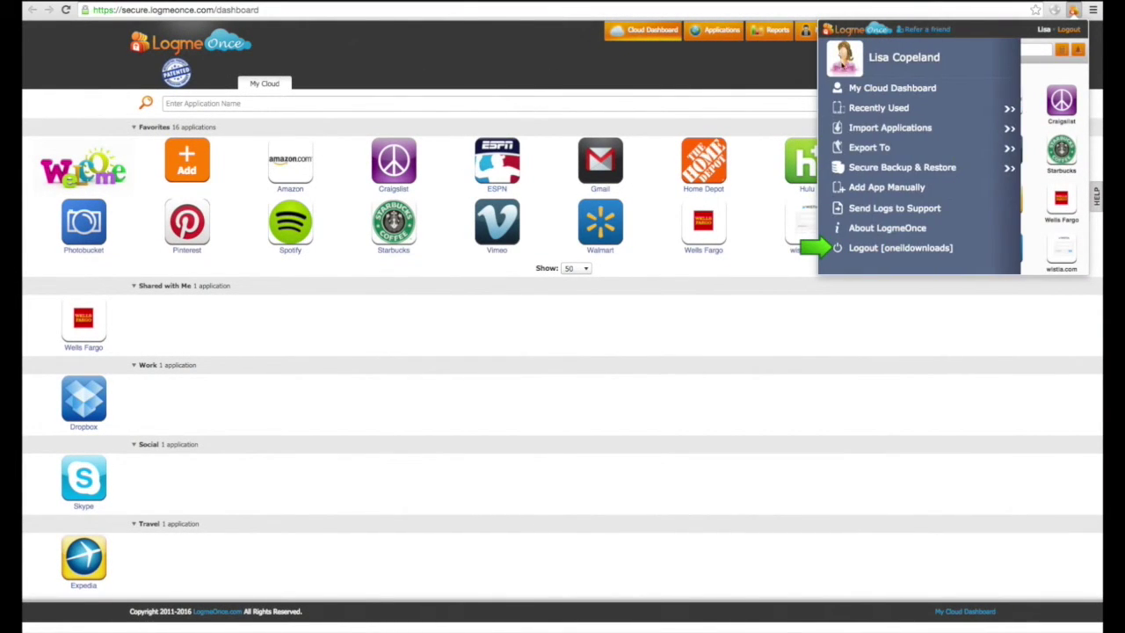